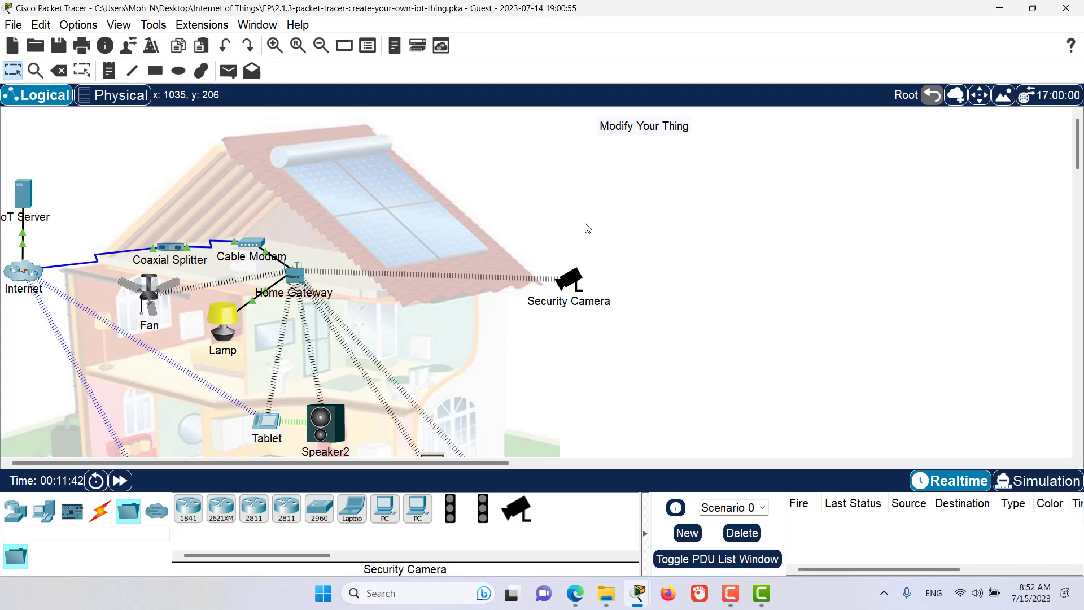
# Open the Security Camera's configuration window and enable its Advanced settings
pyautogui.click(573, 272)
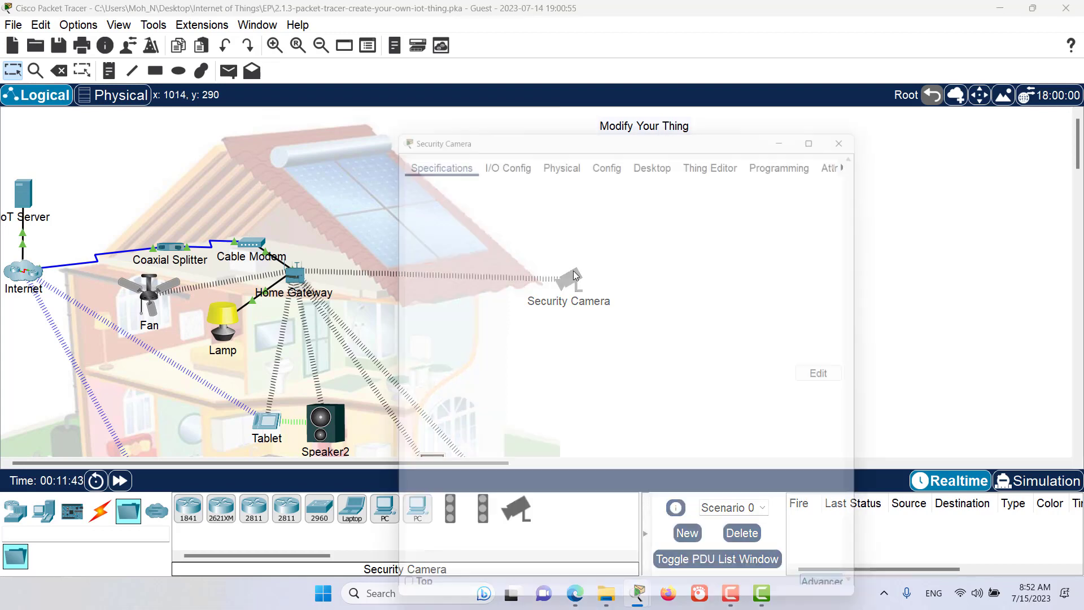
pyautogui.moveTo(548, 83); pyautogui.dragTo(530, 53)
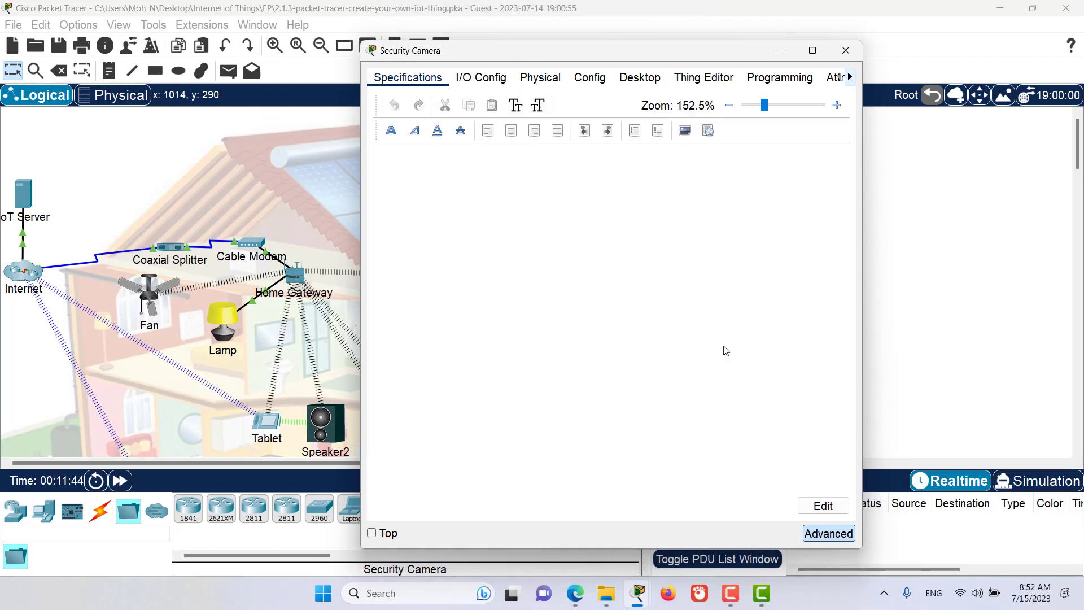
pyautogui.click(834, 539)
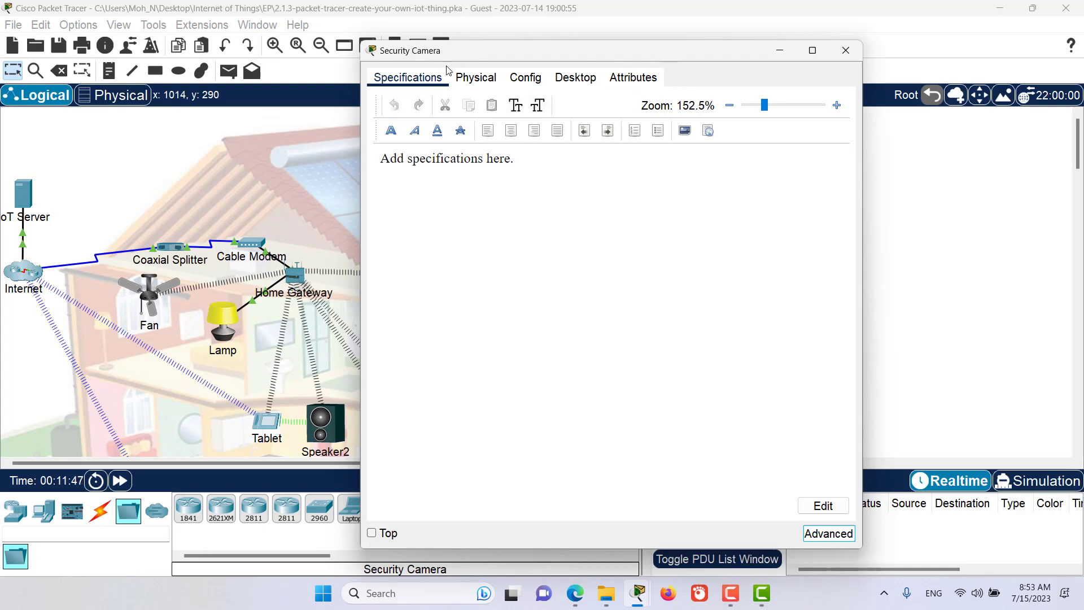
pyautogui.click(840, 541)
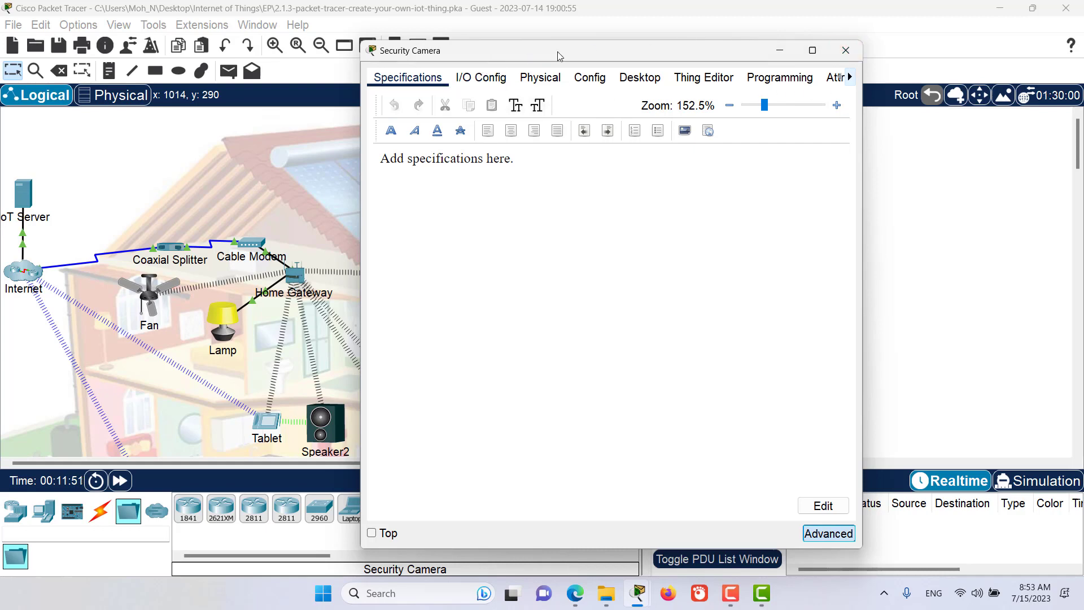
# Add image002.png as a second image in the Thing Editor properties
pyautogui.click(698, 78)
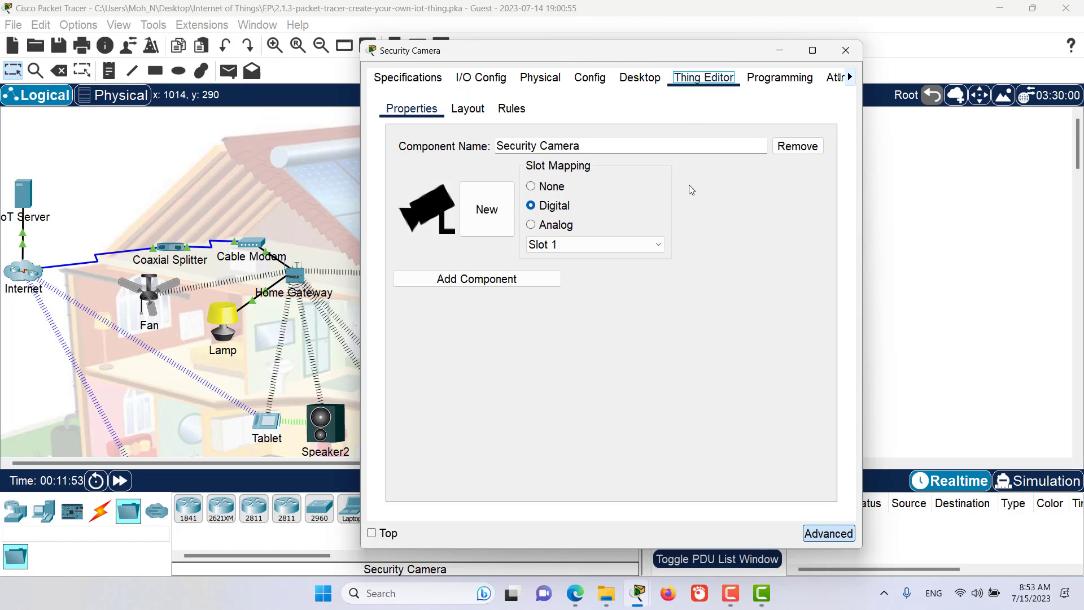
pyautogui.click(488, 218)
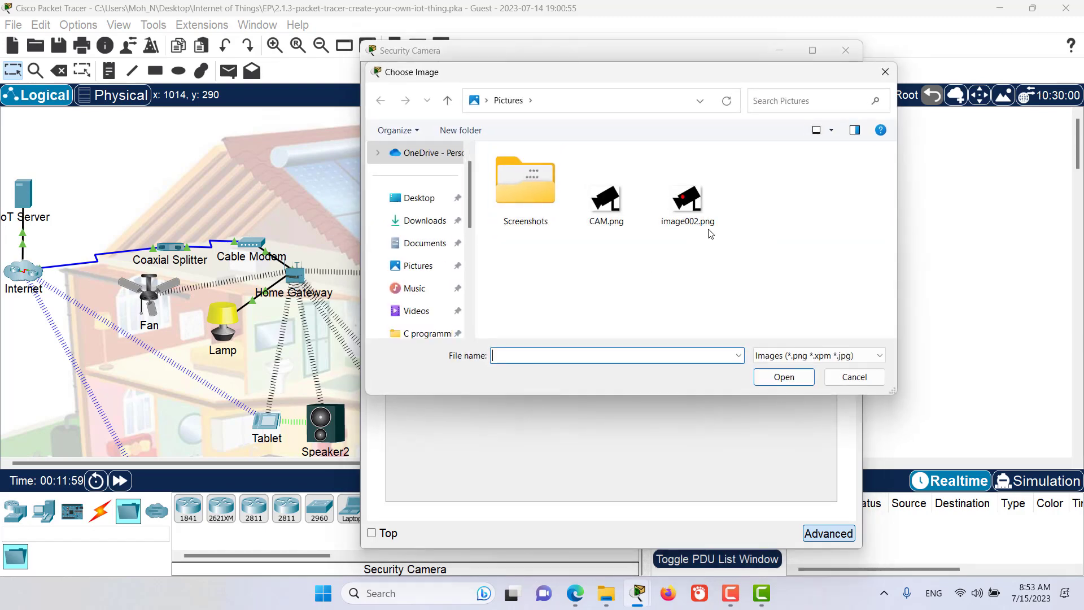
pyautogui.click(689, 202)
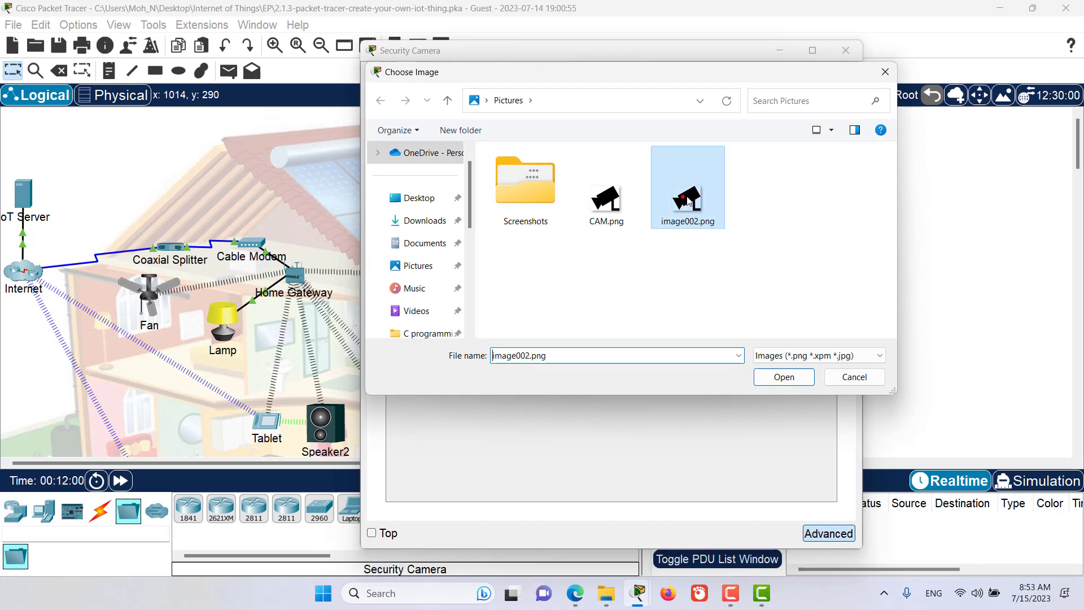
pyautogui.doubleClick(688, 202)
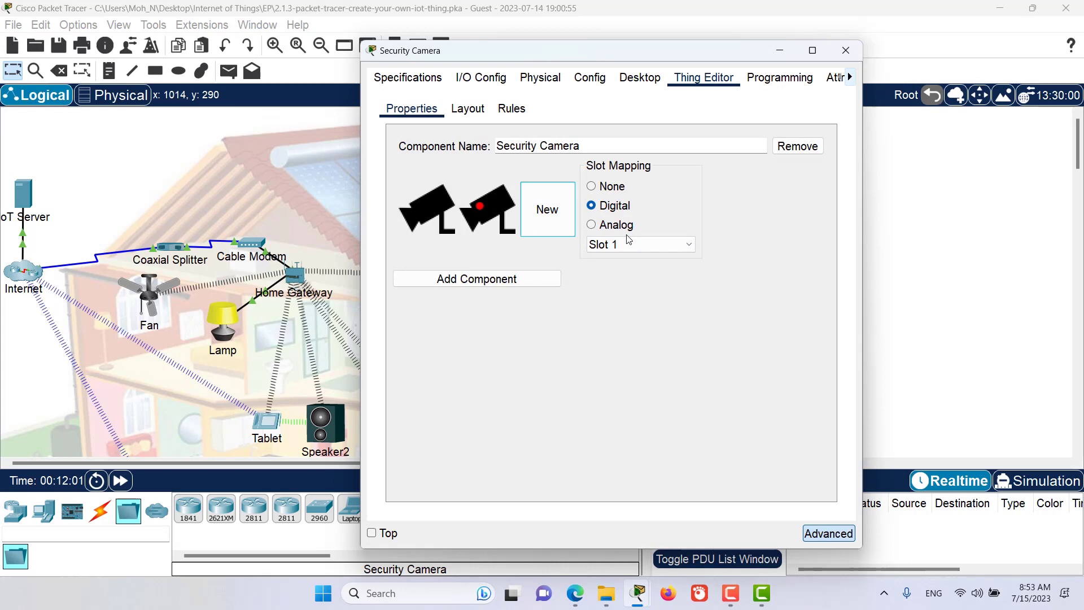
# Add two image rule rows and set row 1's sub component to Security Camera
pyautogui.click(513, 109)
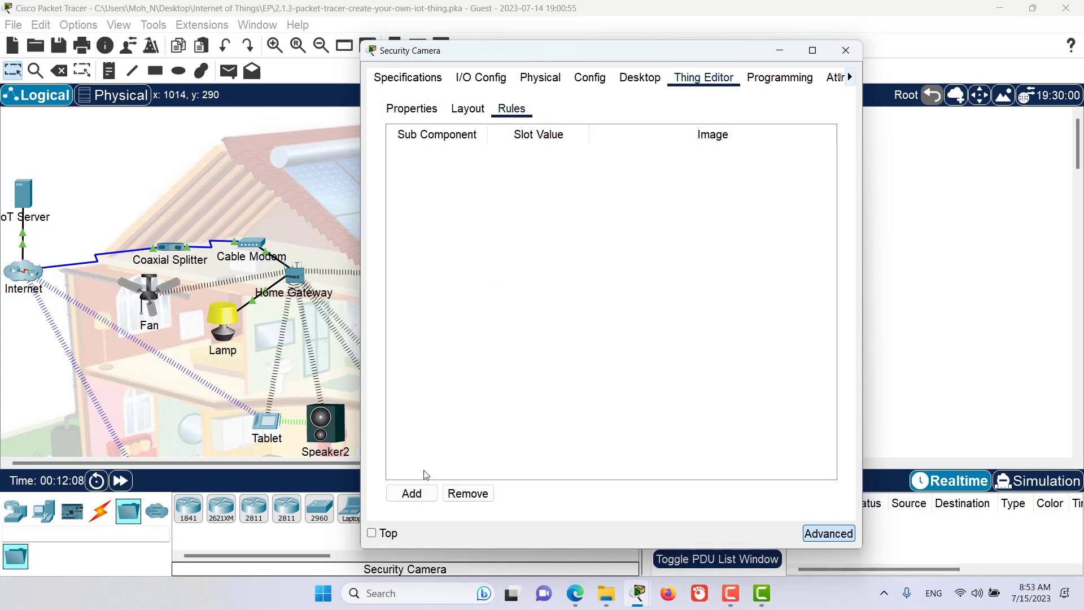
pyautogui.click(419, 491)
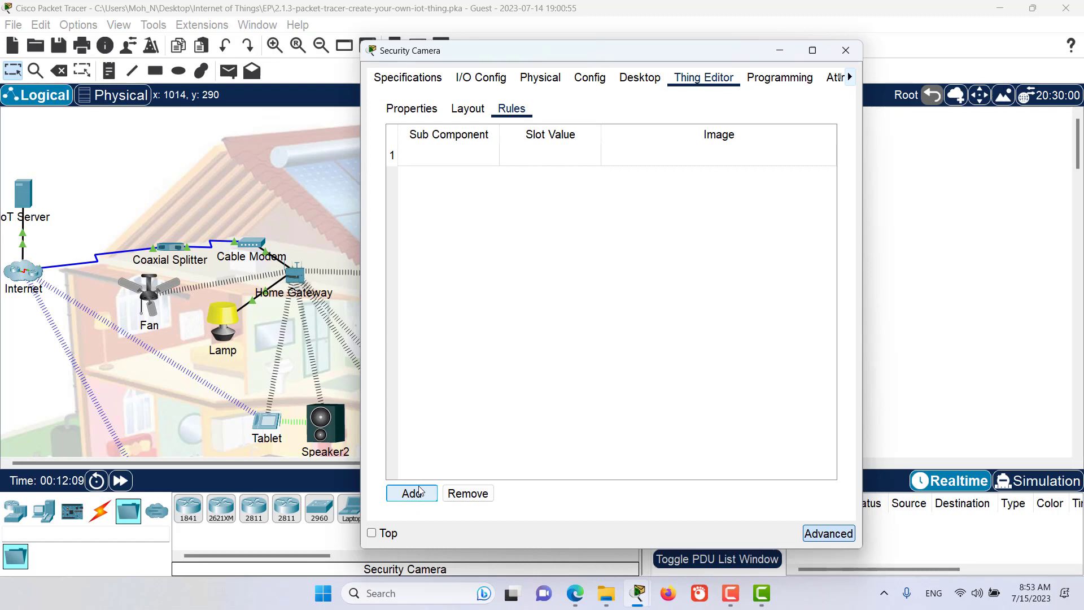
pyautogui.click(419, 491)
pyautogui.click(466, 158)
pyautogui.click(492, 155)
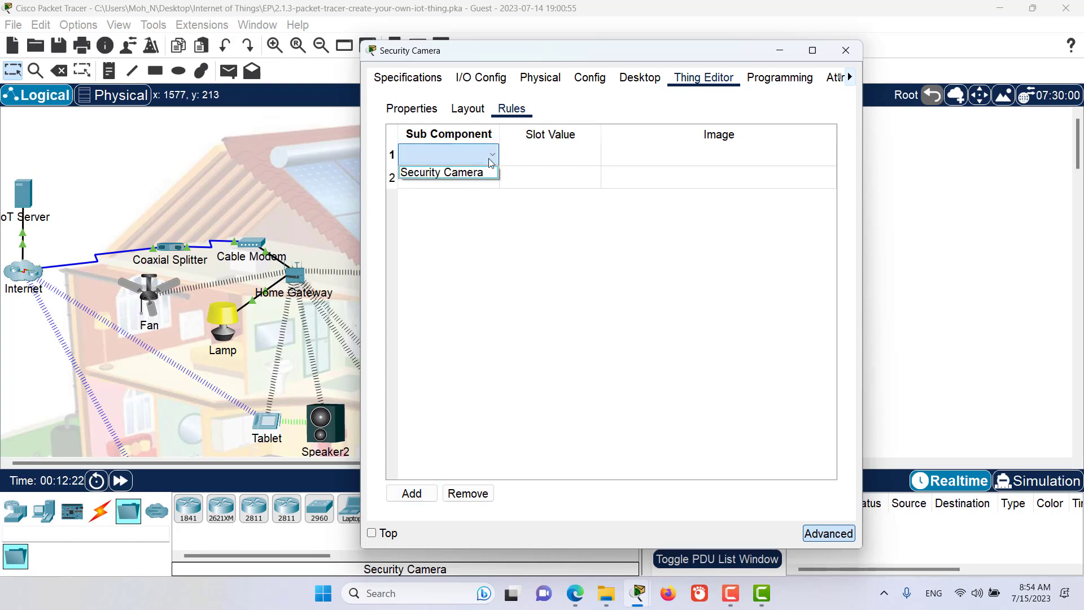
pyautogui.click(481, 172)
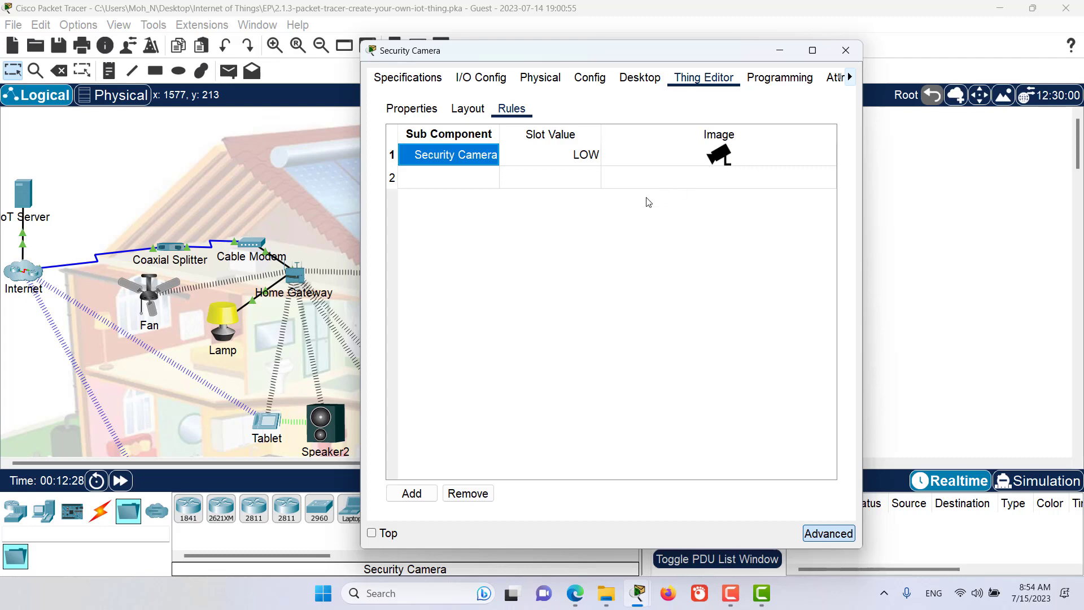
# Set rule row 2 to Security Camera, slot value HIGH, with the red-dot camera image
pyautogui.doubleClick(449, 178)
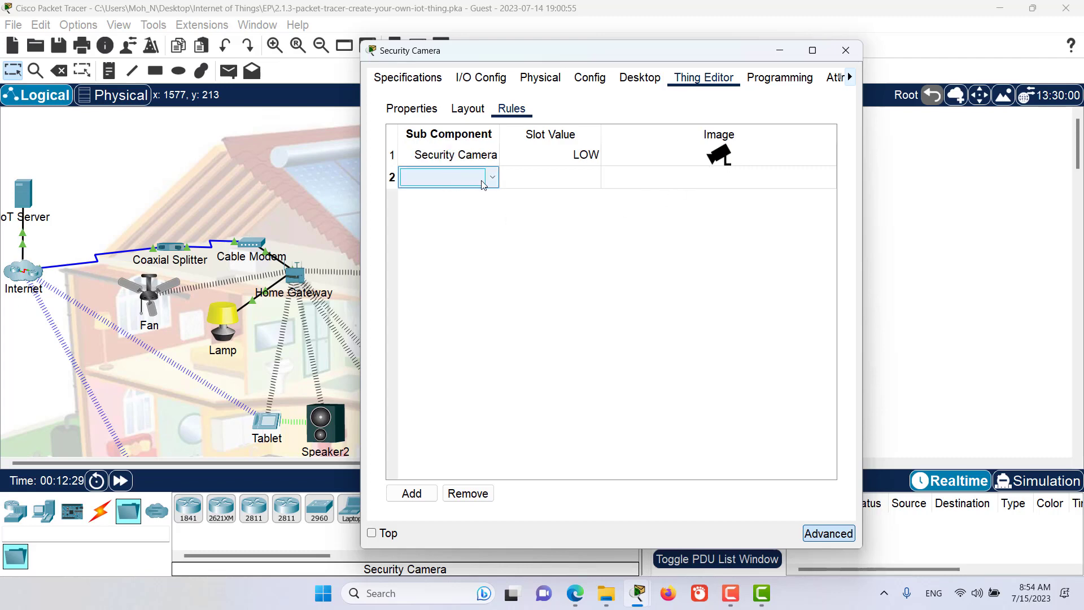
pyautogui.click(483, 177)
pyautogui.click(476, 195)
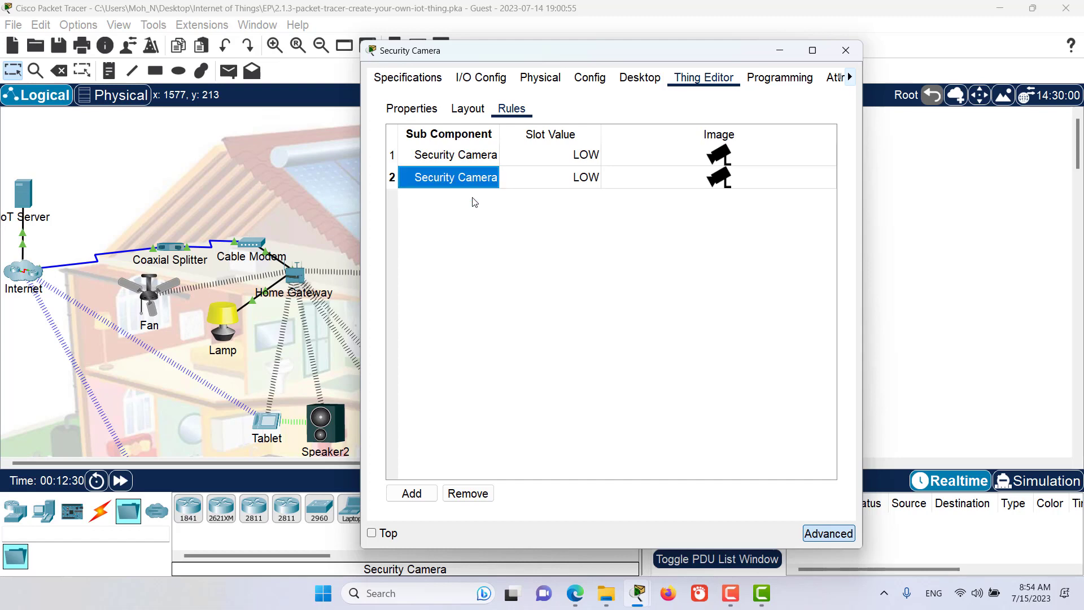
pyautogui.doubleClick(582, 178)
pyautogui.click(595, 180)
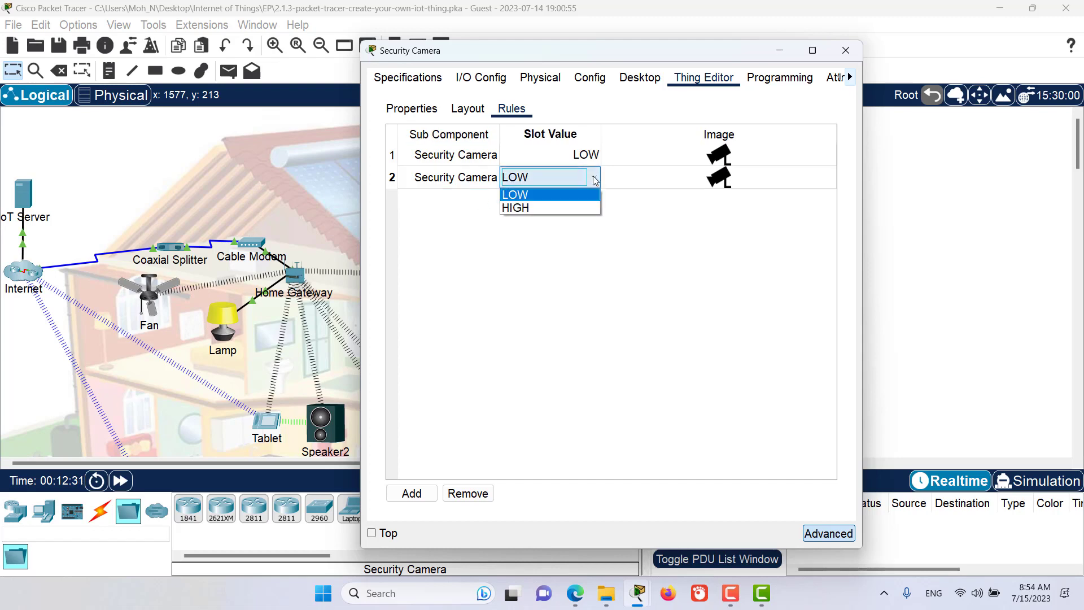
pyautogui.click(542, 207)
pyautogui.doubleClick(720, 180)
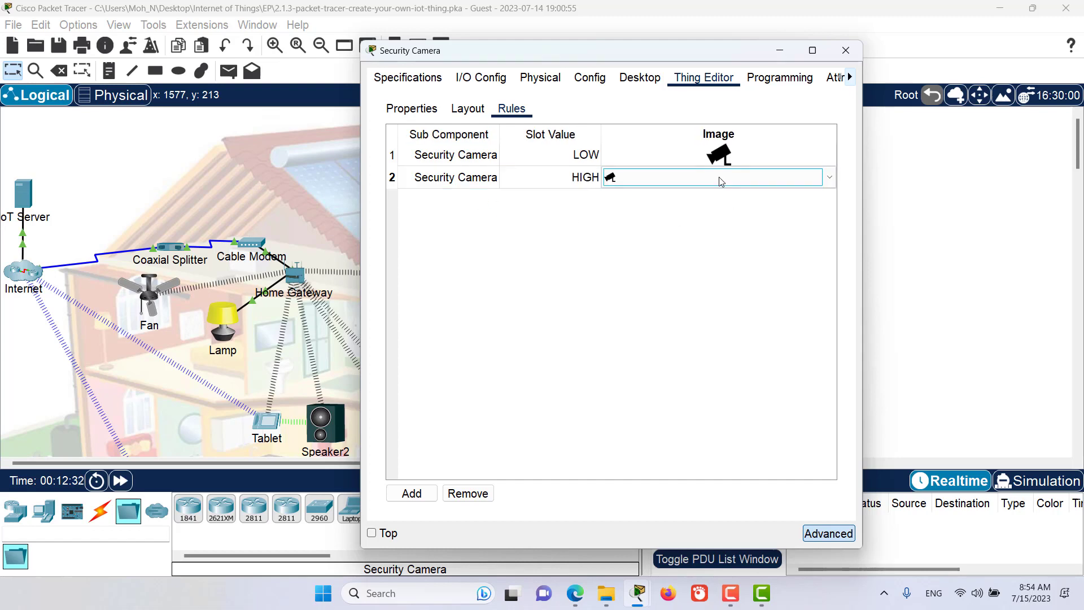
pyautogui.click(720, 180)
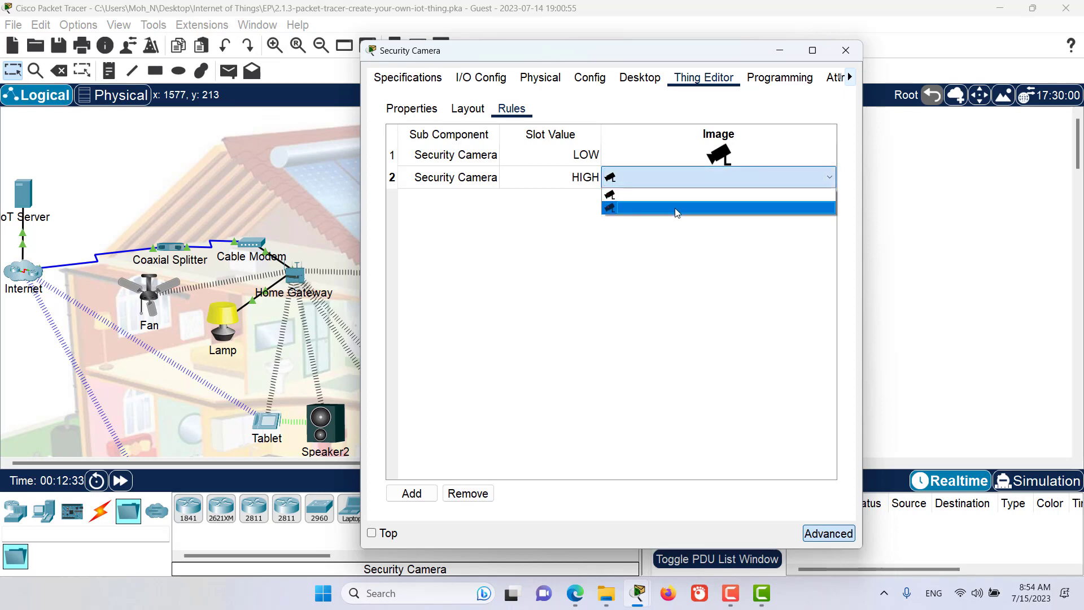
pyautogui.click(677, 213)
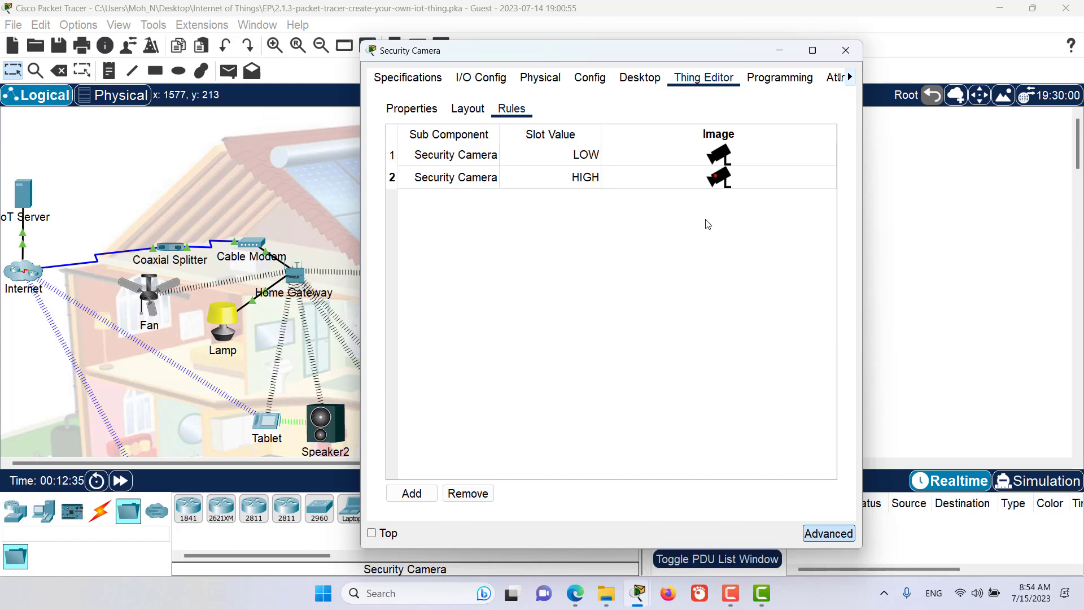
# View the camera's programming projects, then close its configuration window
pyautogui.click(772, 81)
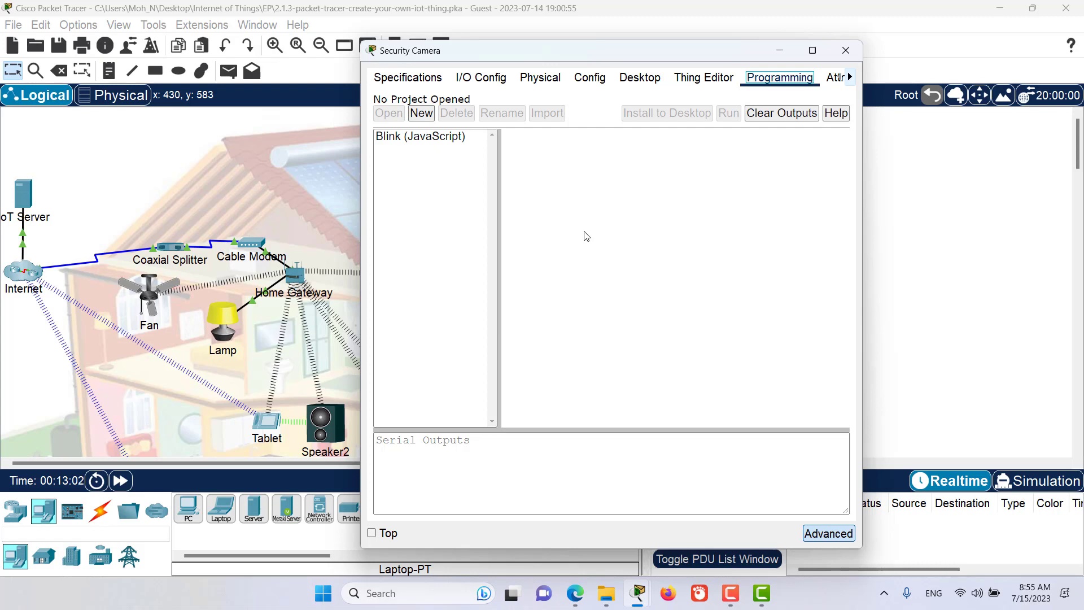
pyautogui.click(785, 50)
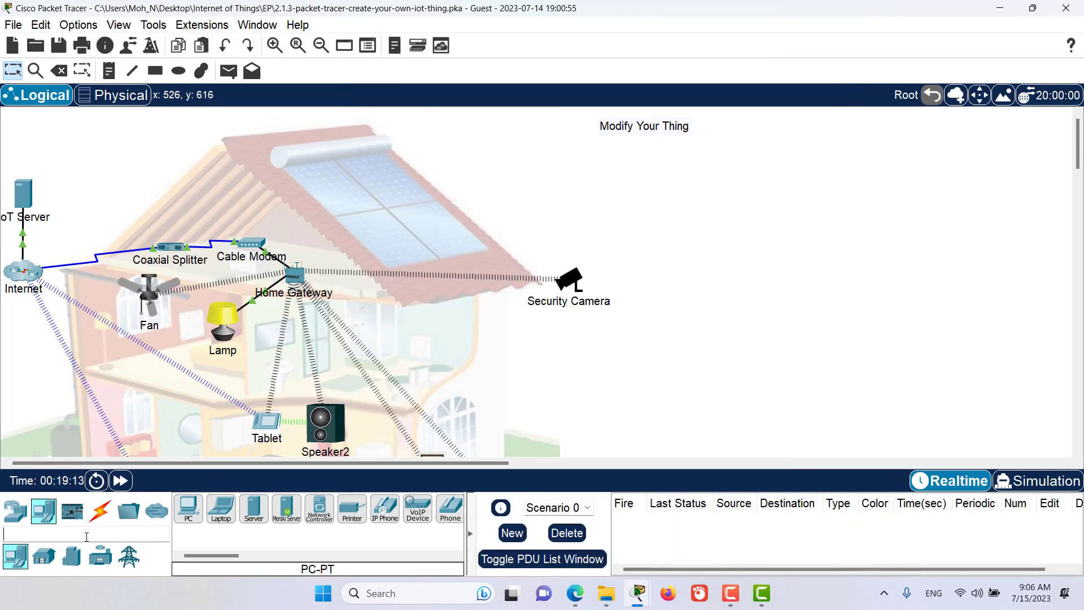
# Place a Motion Detector (IoT6) beside the Security Camera and open its settings
pyautogui.write('motion ')
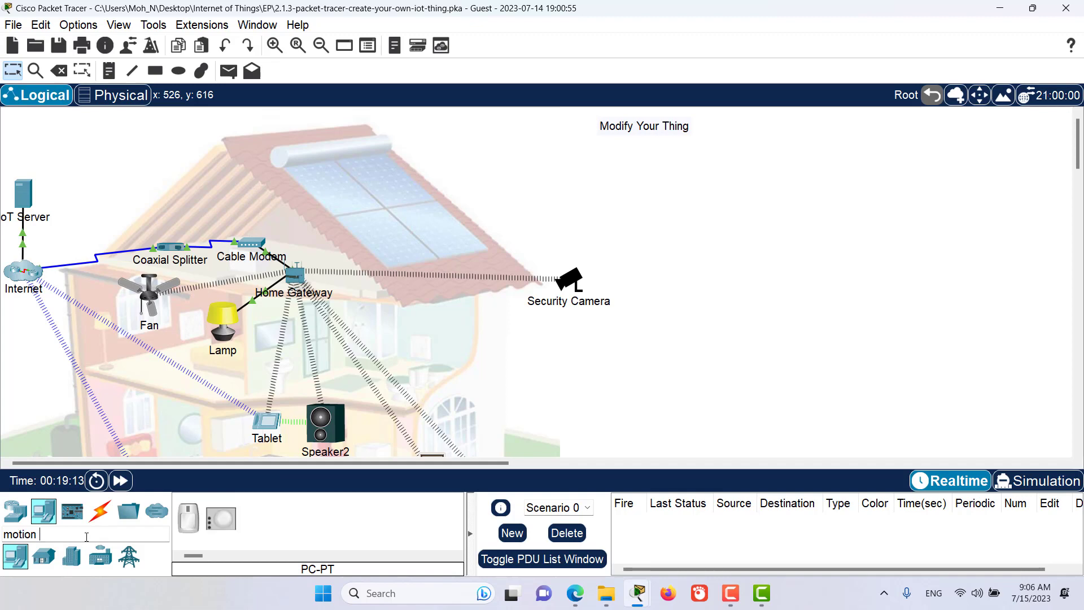
pyautogui.write('dete')
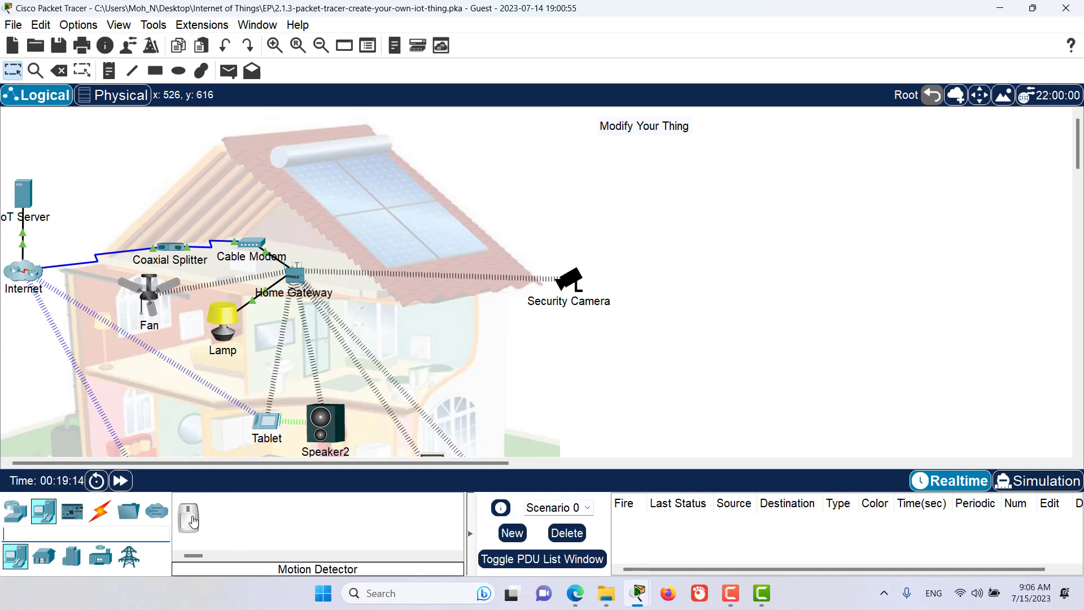
pyautogui.moveTo(192, 520); pyautogui.dragTo(729, 293)
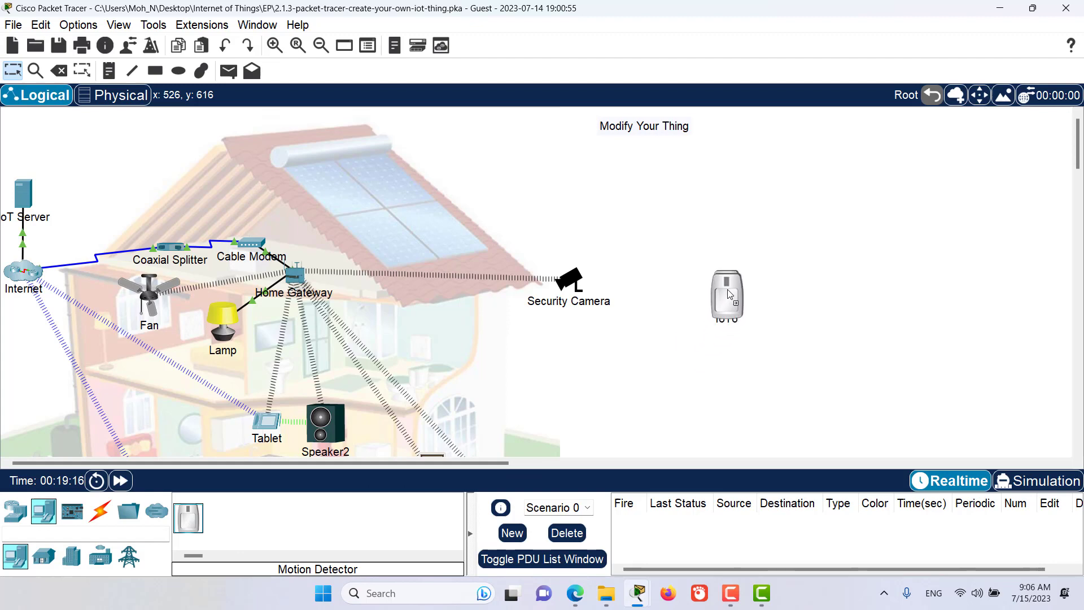
pyautogui.click(729, 294)
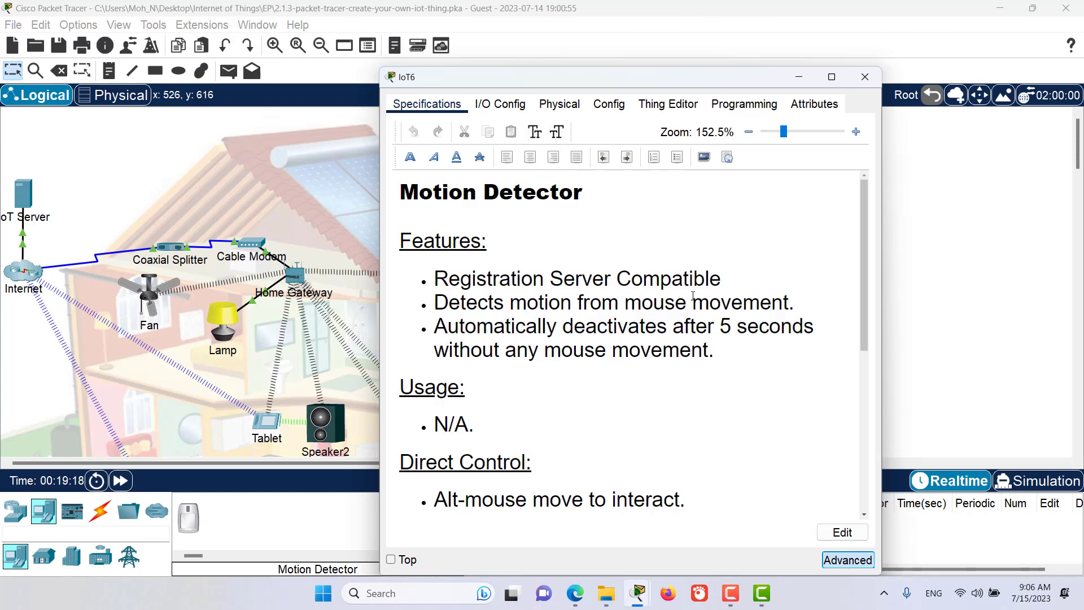
# Copy all the code from the motion detector's main.js and close its window
pyautogui.click(743, 104)
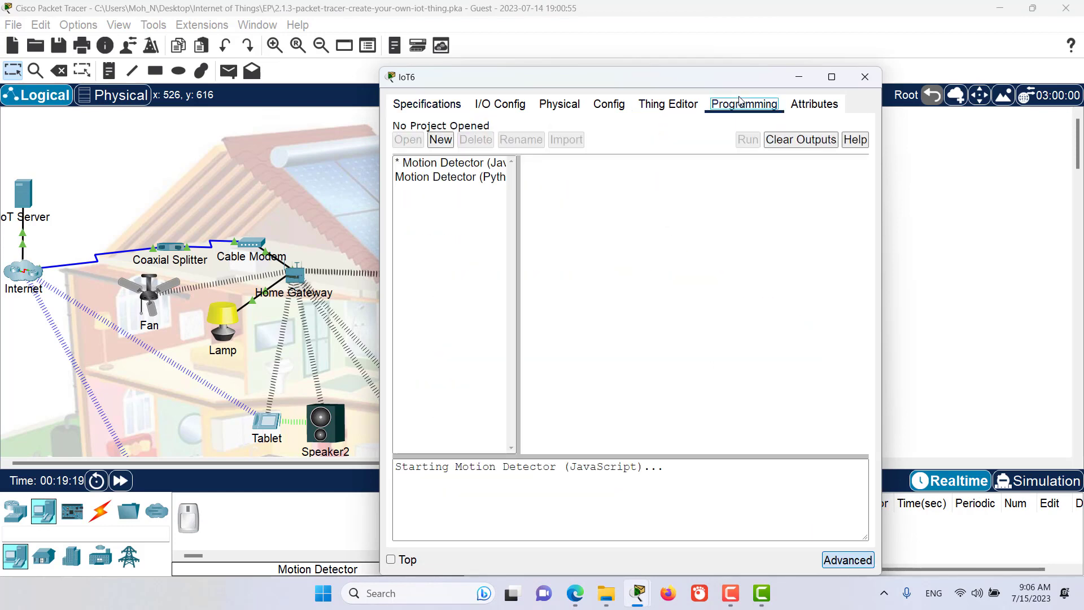
pyautogui.doubleClick(426, 164)
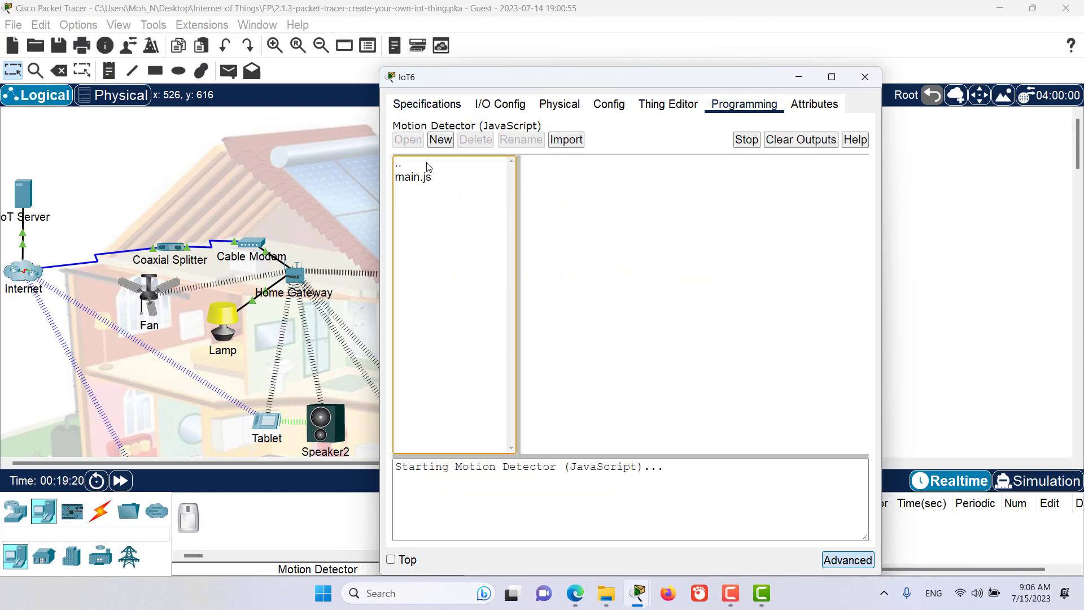
pyautogui.doubleClick(429, 178)
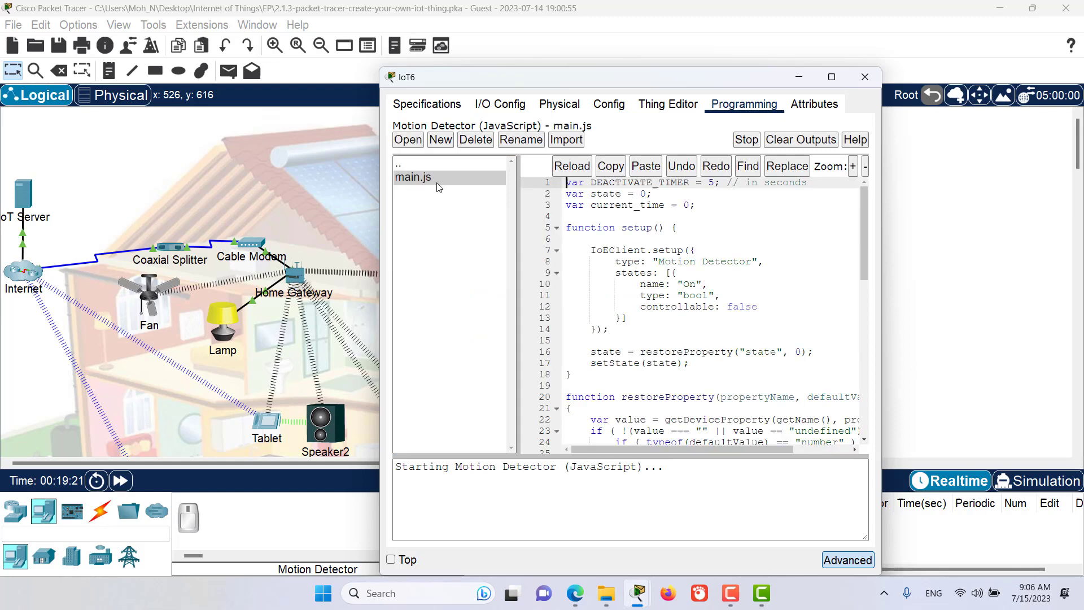
pyautogui.click(694, 261)
pyautogui.hotkey('ctrl', 'a')
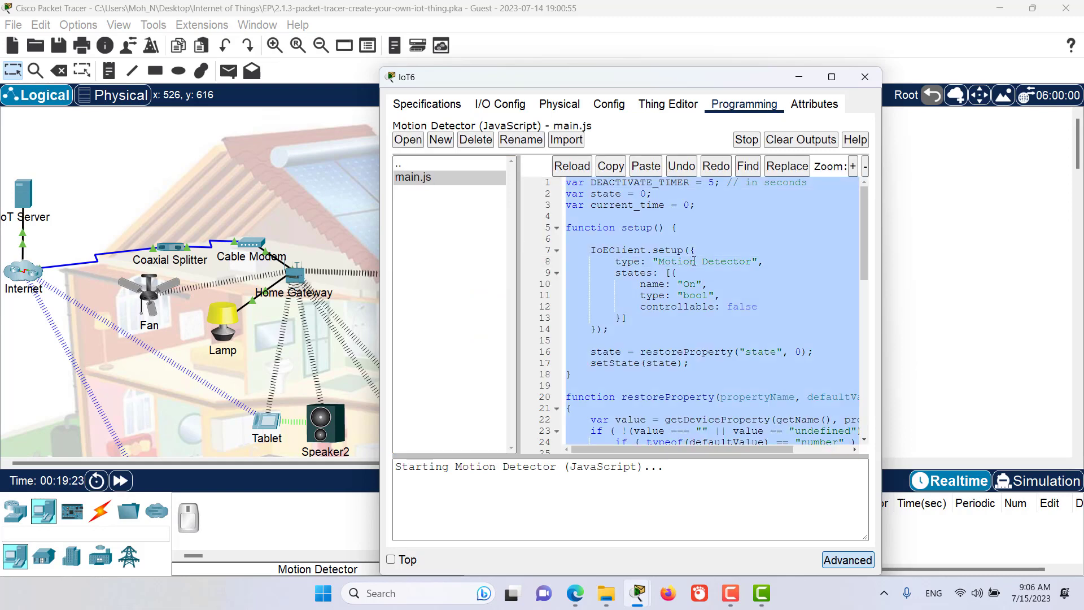
pyautogui.click(610, 166)
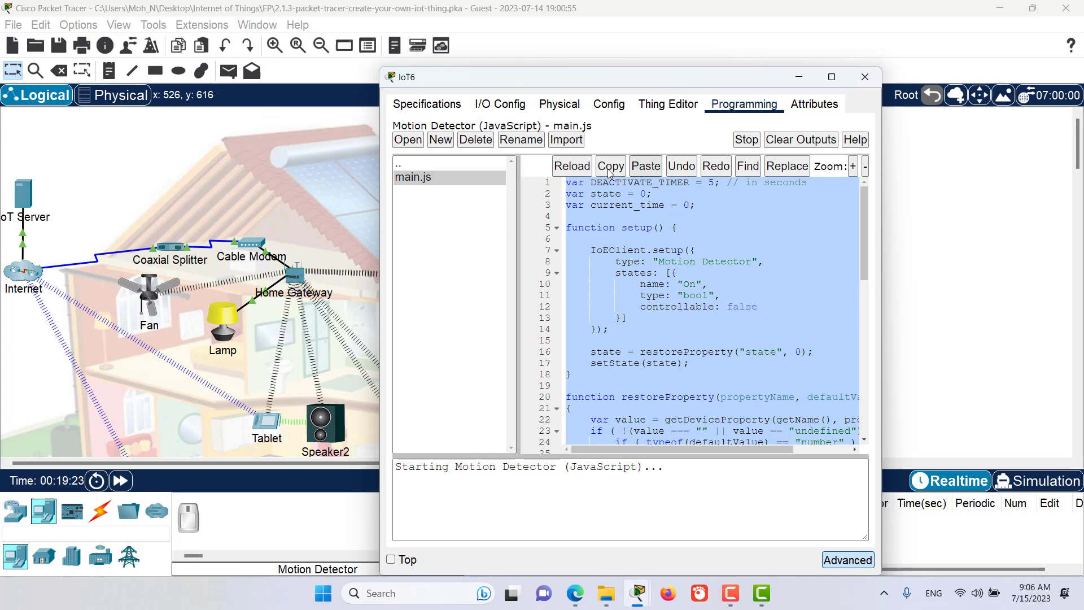
pyautogui.press('Escape')
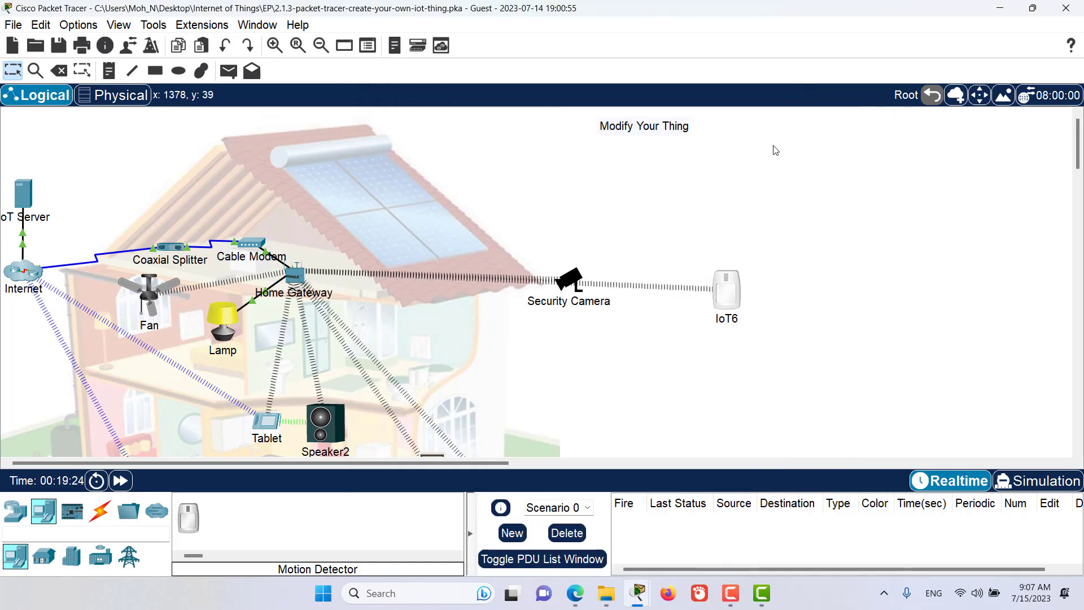
# Create a new programming project named 'Security Camera' on the Security Camera
pyautogui.click(575, 284)
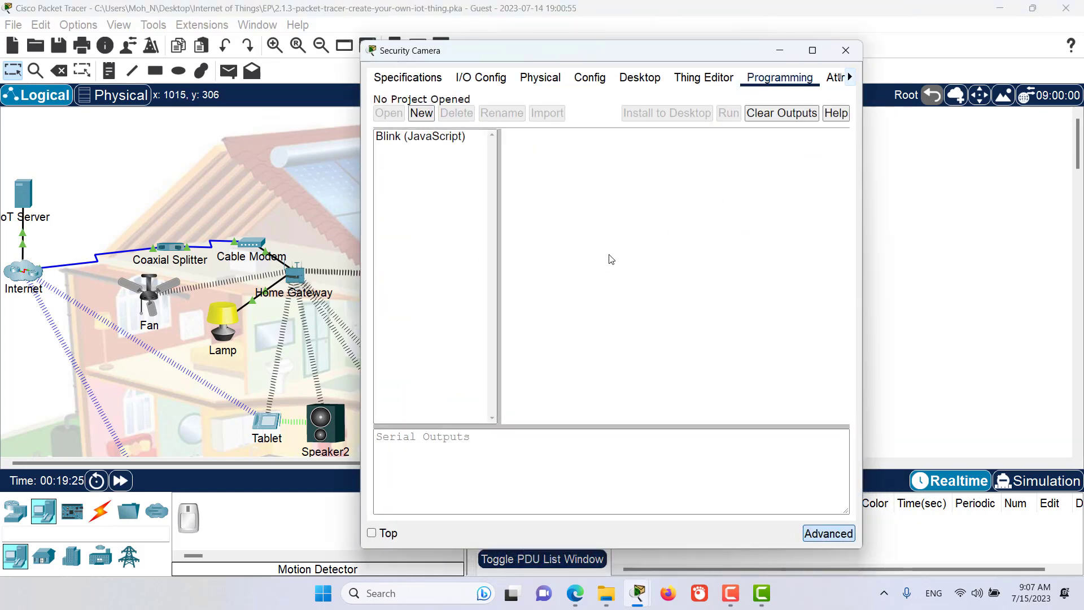
pyautogui.click(420, 113)
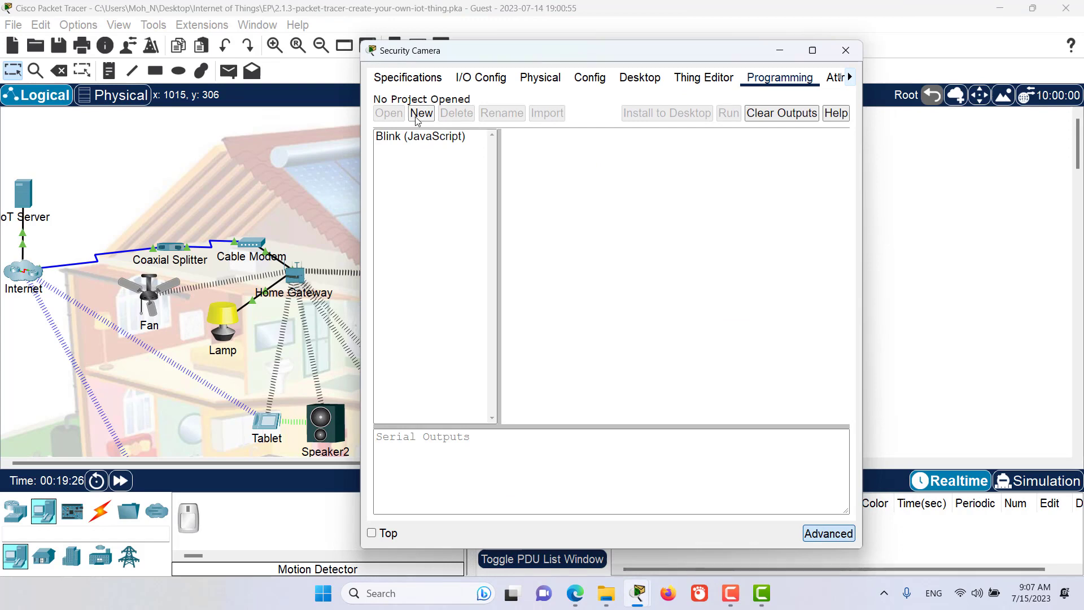
pyautogui.hotkey('ctrl', 'a')
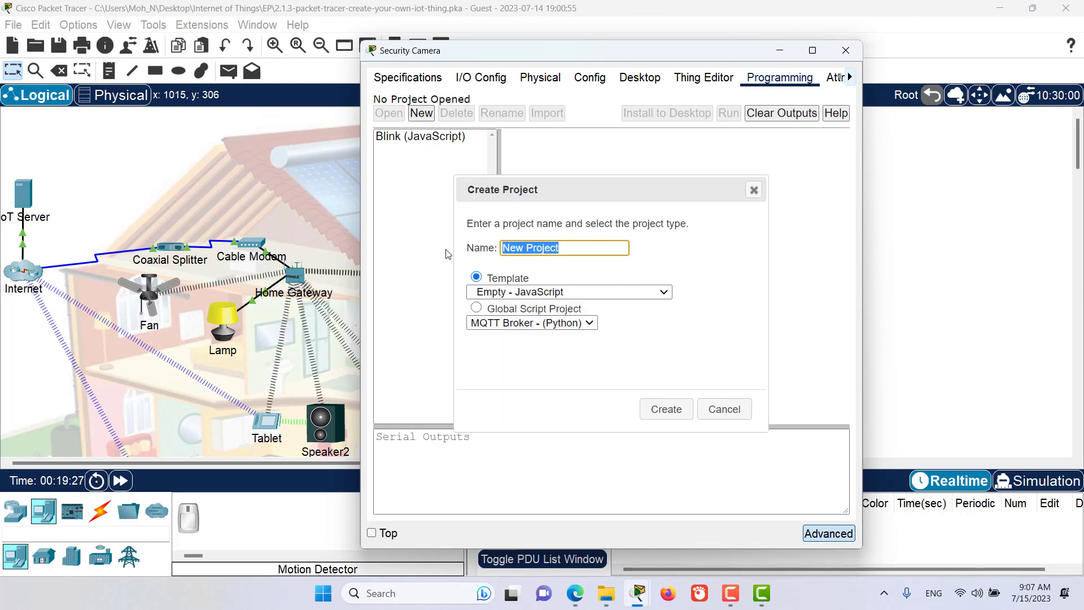
pyautogui.press('BackSpace')
pyautogui.write('Secuir')
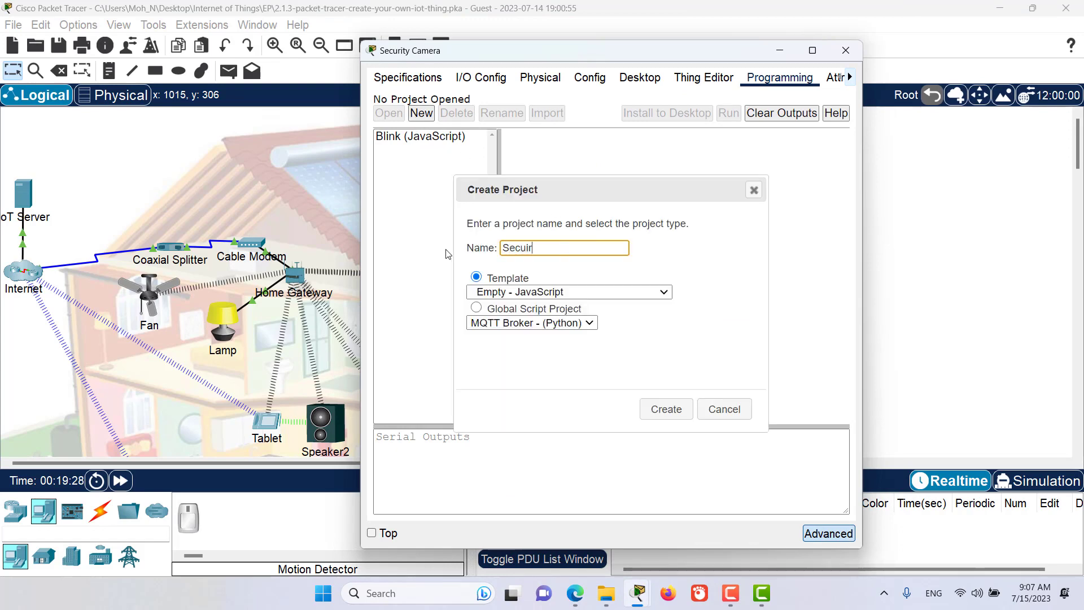
pyautogui.press('BackSpace')
pyautogui.press('BackSpace')
pyautogui.press('BackSpace')
pyautogui.write('urity Came')
pyautogui.write('ra')
pyautogui.click(664, 405)
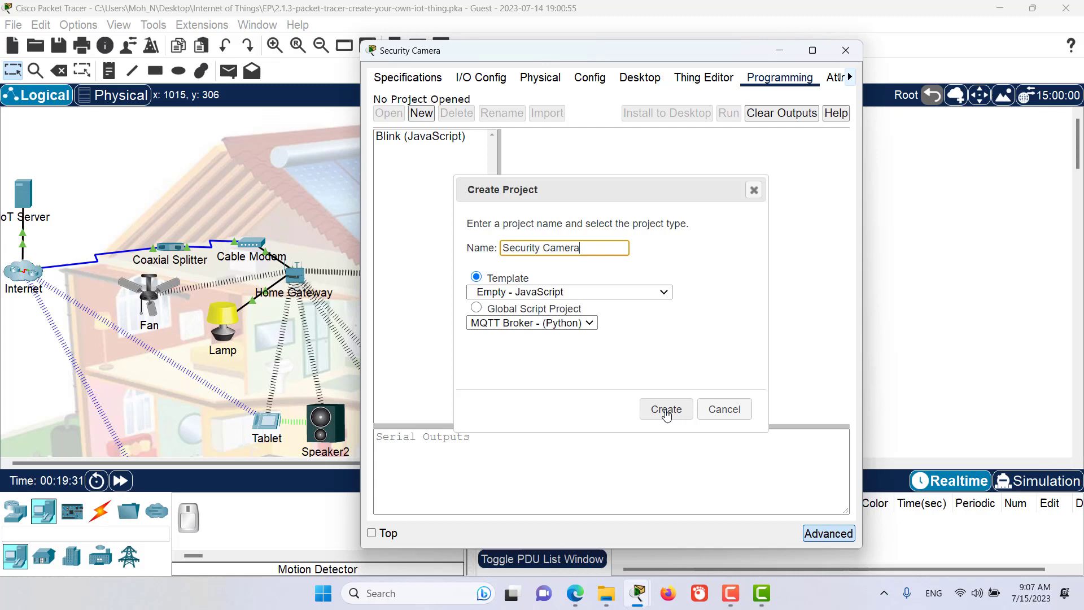
# Paste the motion code into main.js, change 'Motion Detector' to 'Security Camera', and run it
pyautogui.doubleClick(409, 153)
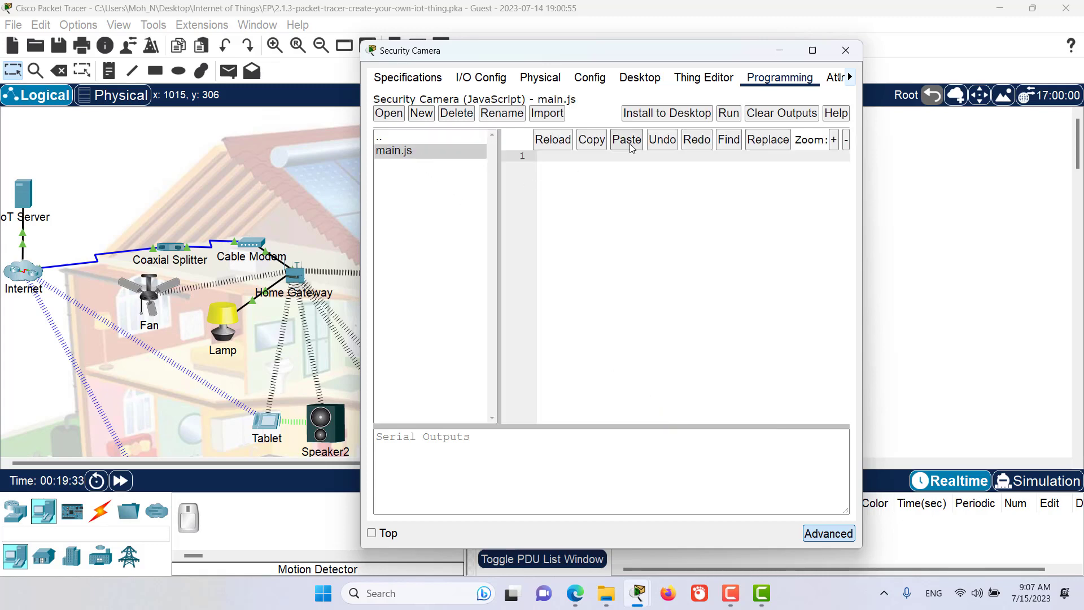
pyautogui.click(631, 142)
pyautogui.click(706, 269)
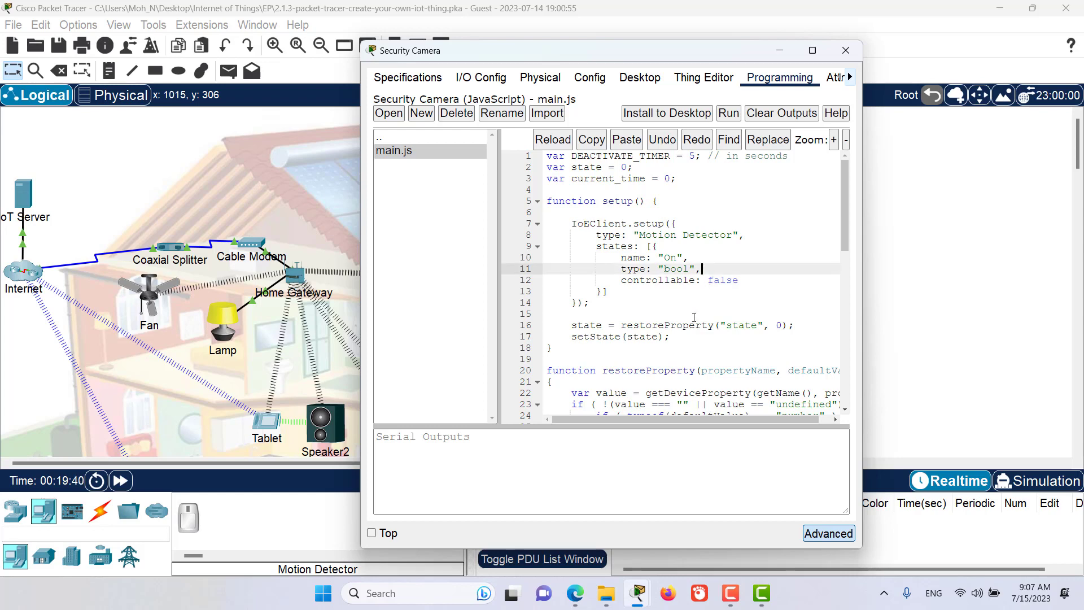
pyautogui.moveTo(640, 235); pyautogui.dragTo(733, 235)
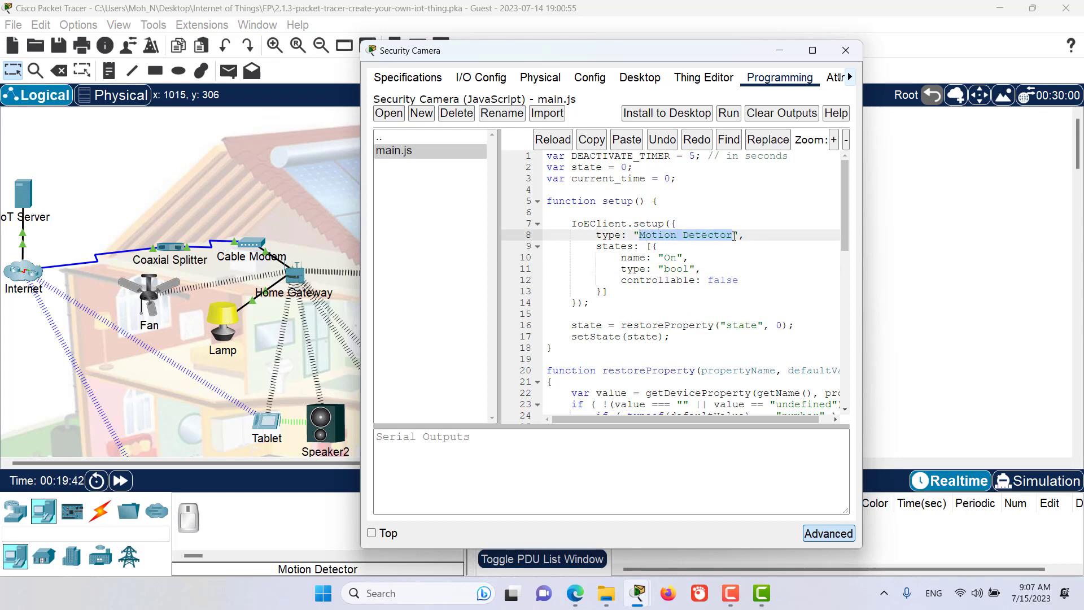
pyautogui.write('Secur')
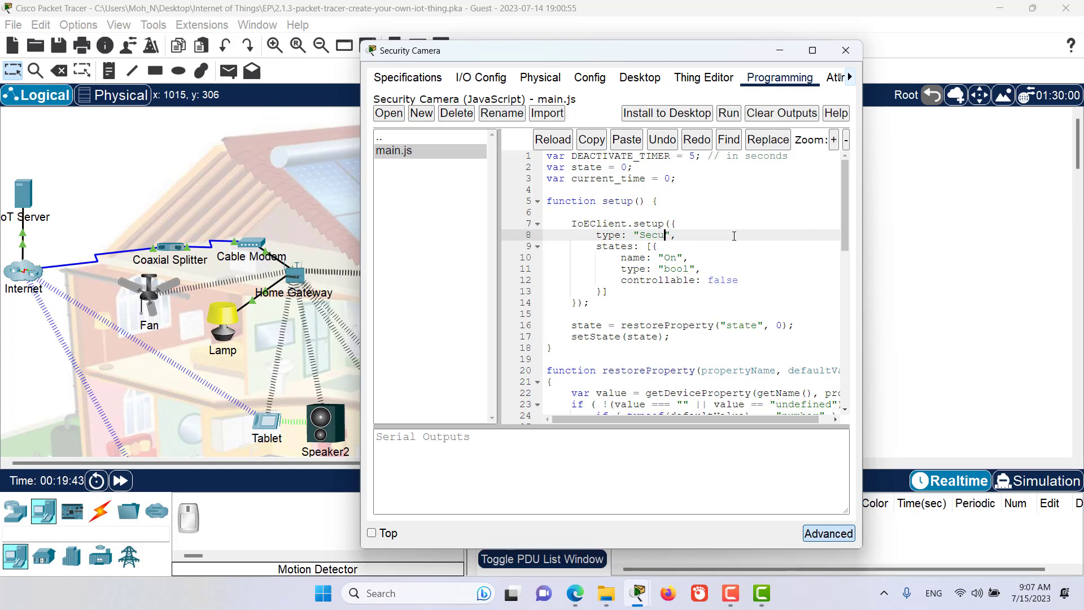
pyautogui.write('ity Cam')
pyautogui.write('era')
pyautogui.click(729, 112)
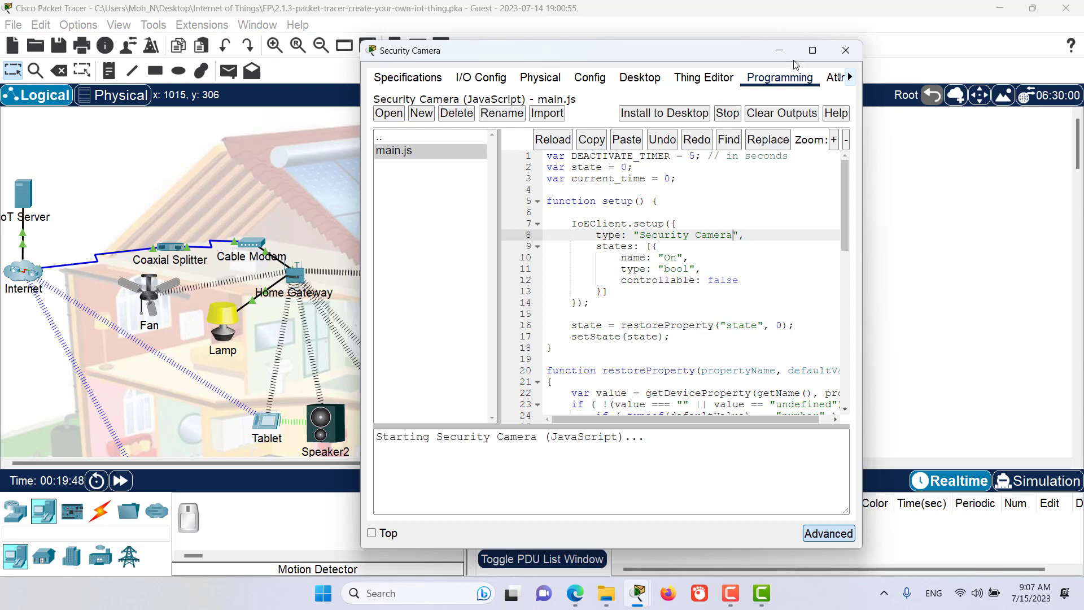
pyautogui.click(781, 51)
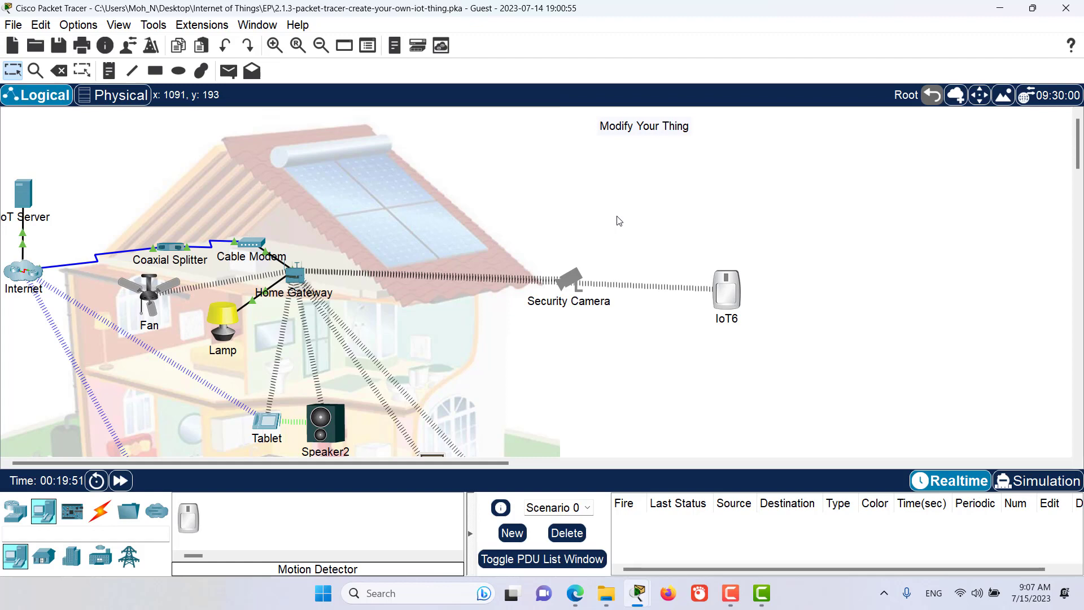
# Simulate motion at the IoT6 motion detector with Alt so the Security Camera turns red
pyautogui.press('alt')
pyautogui.keyDown('alt'); pyautogui.click(559, 282); pyautogui.keyUp('alt')
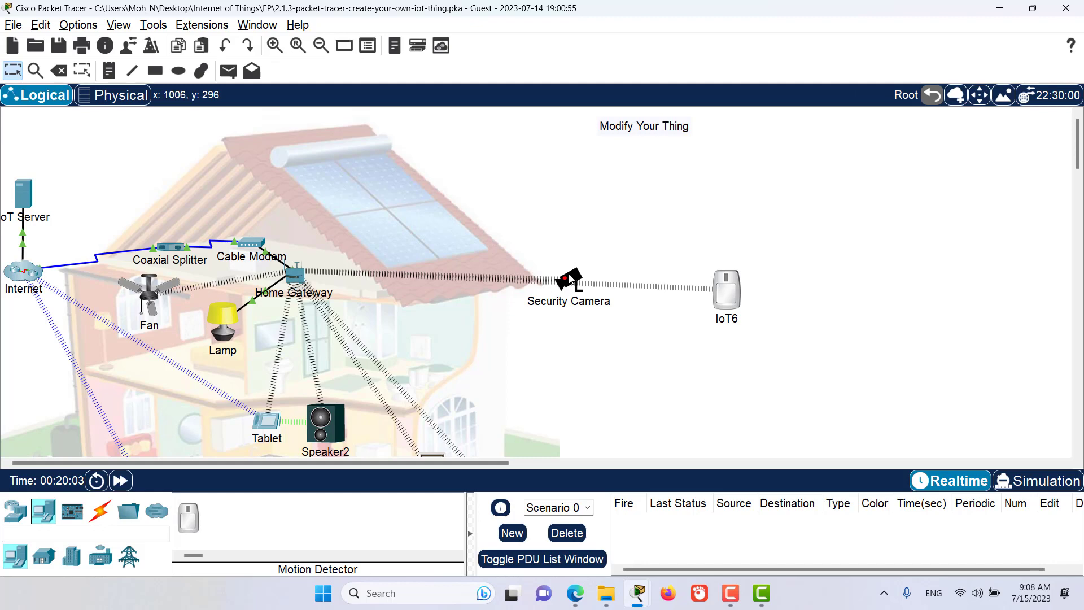